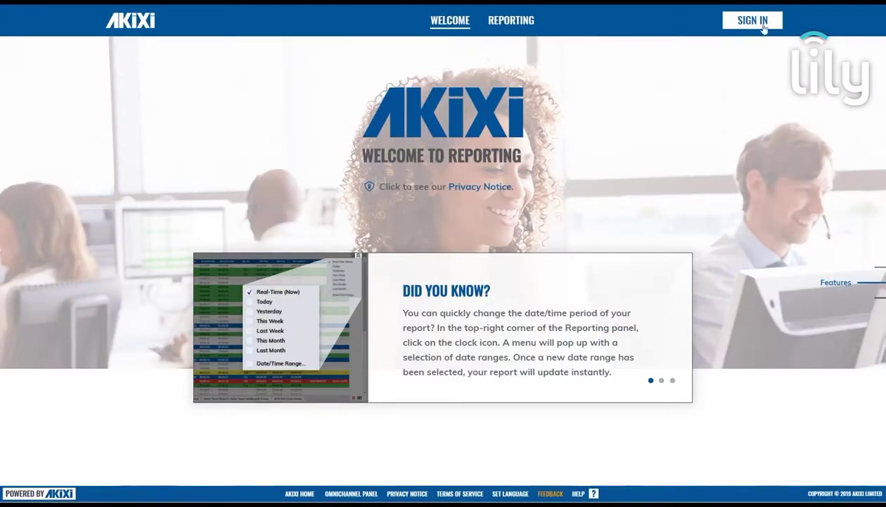
Open the sign-in form and enter the account's user name, ready for the password
{"action": "left_click", "coordinate": [762, 29]}
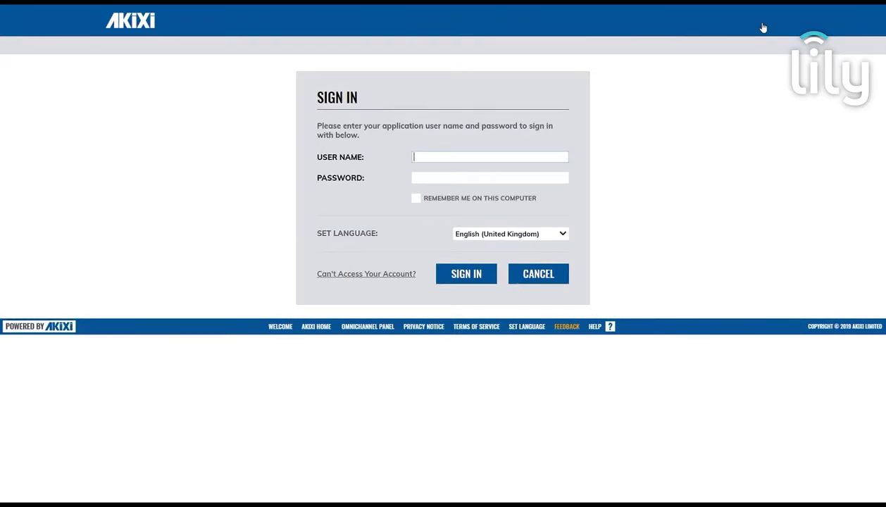
{"action": "type", "text": "example"}
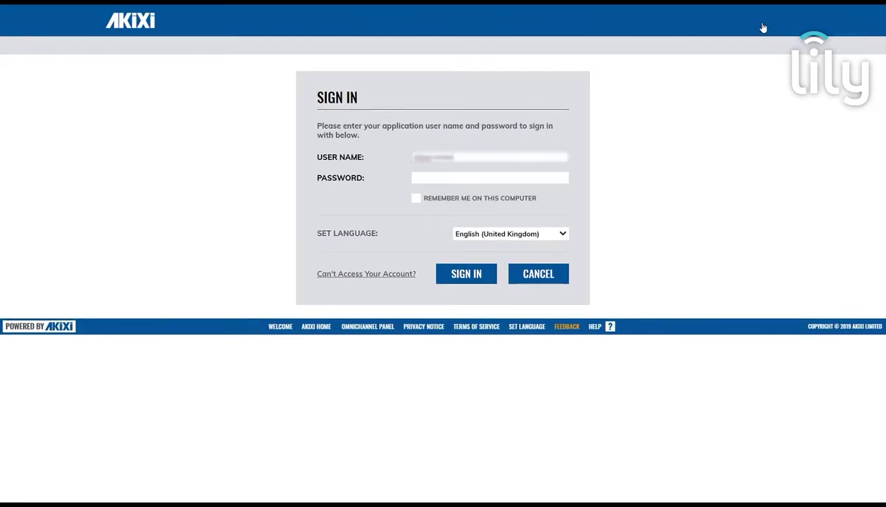
{"action": "key", "text": "Tab"}
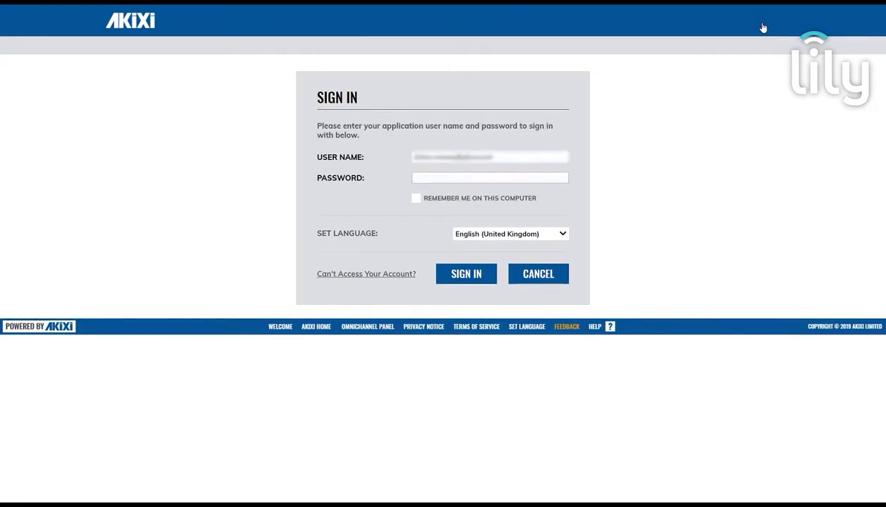
Submit the sign-in details and accept the terms of service
{"action": "left_click", "coordinate": [471, 281]}
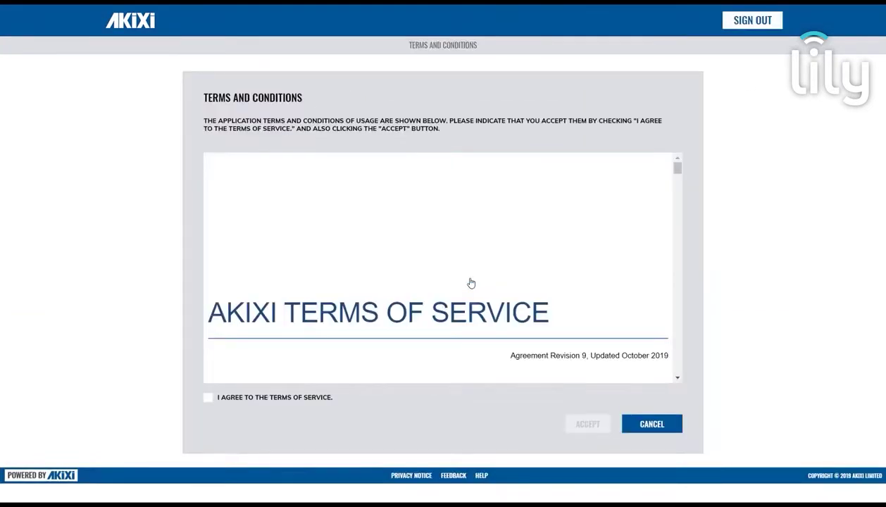
{"action": "left_click", "coordinate": [210, 398]}
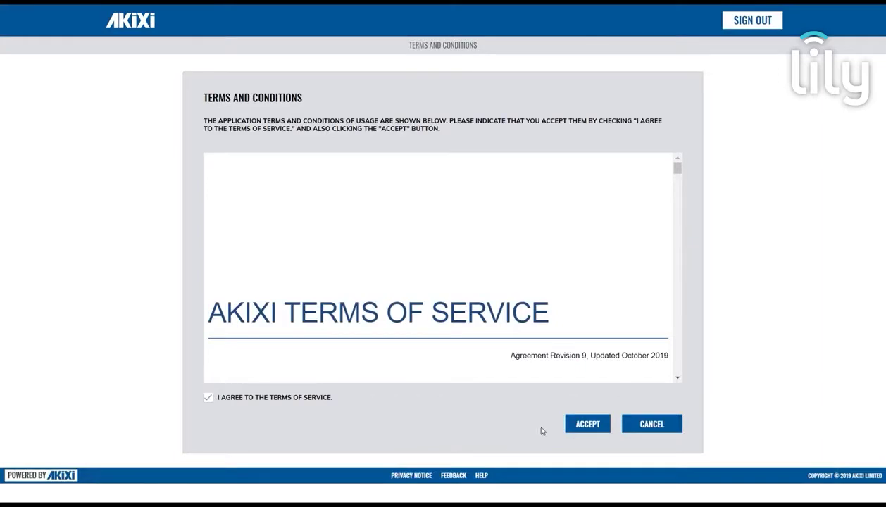
{"action": "left_click", "coordinate": [588, 425]}
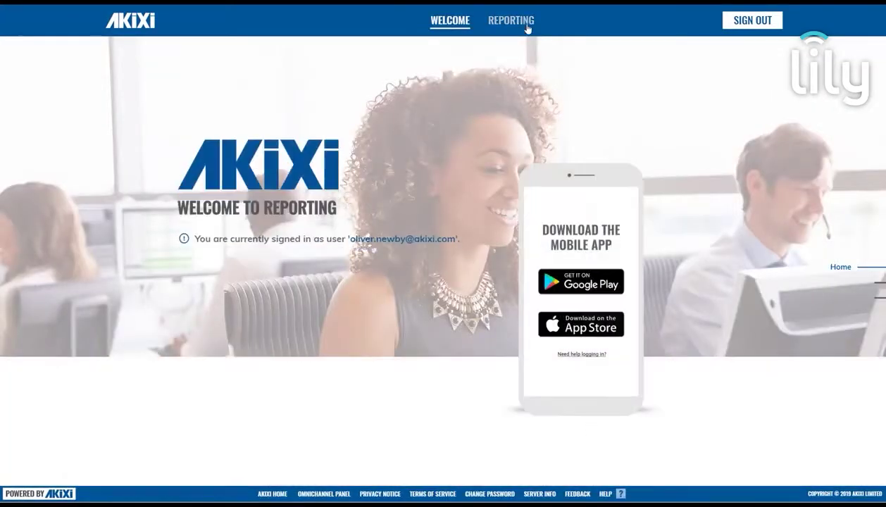
Open the reporting wallboard, hiding and then restoring the My Reports panel
{"action": "left_click", "coordinate": [526, 26]}
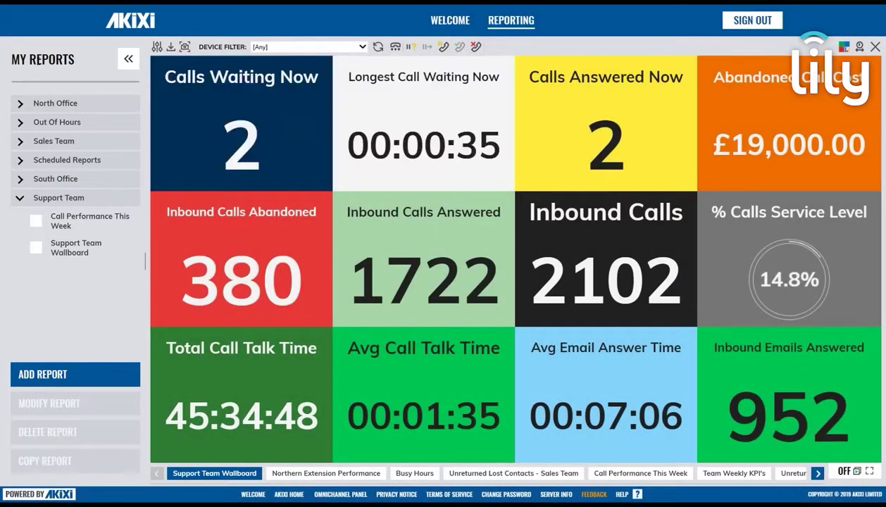
{"action": "left_click", "coordinate": [128, 59]}
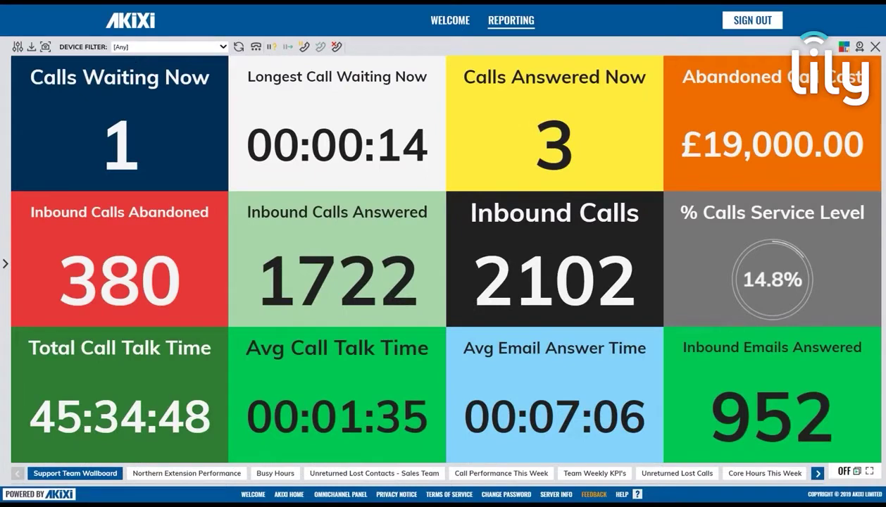
{"action": "left_click", "coordinate": [8, 84]}
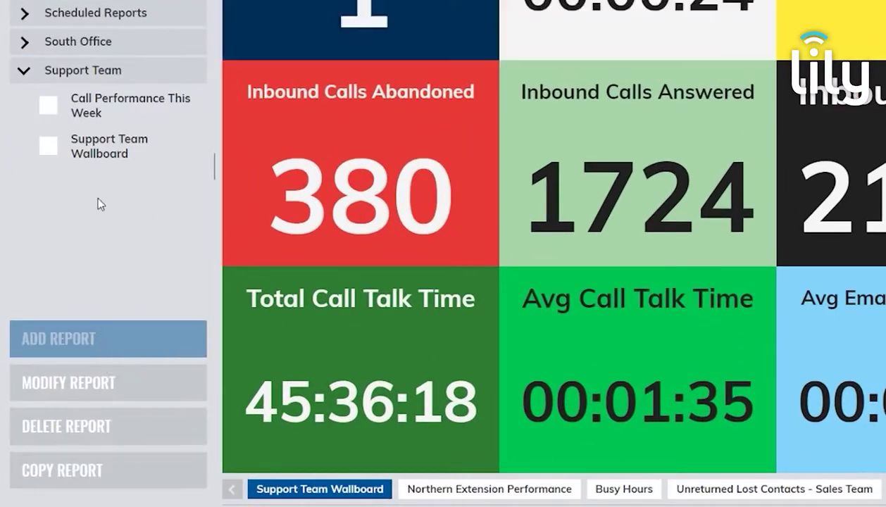
Open the Support Team Wallboard and Call Performance This Week reports from My Reports
{"action": "left_click", "coordinate": [49, 146]}
{"action": "left_click", "coordinate": [48, 107]}
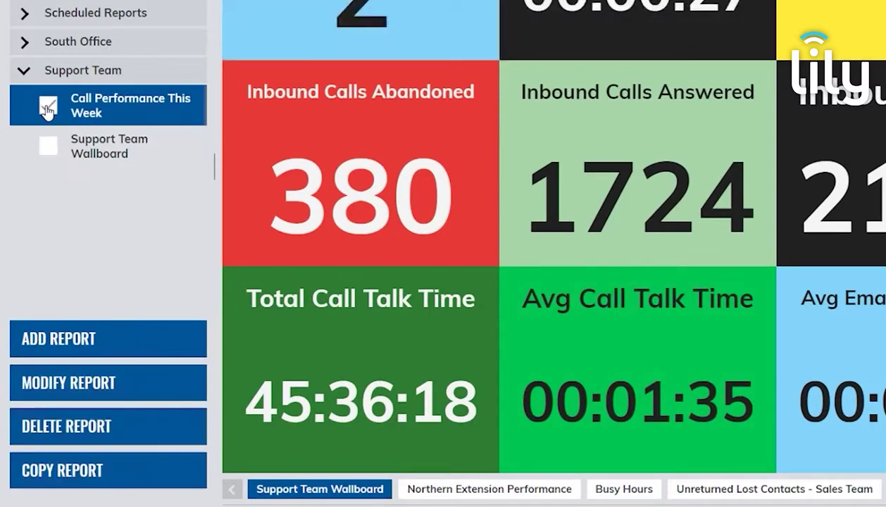
{"action": "left_click", "coordinate": [52, 146]}
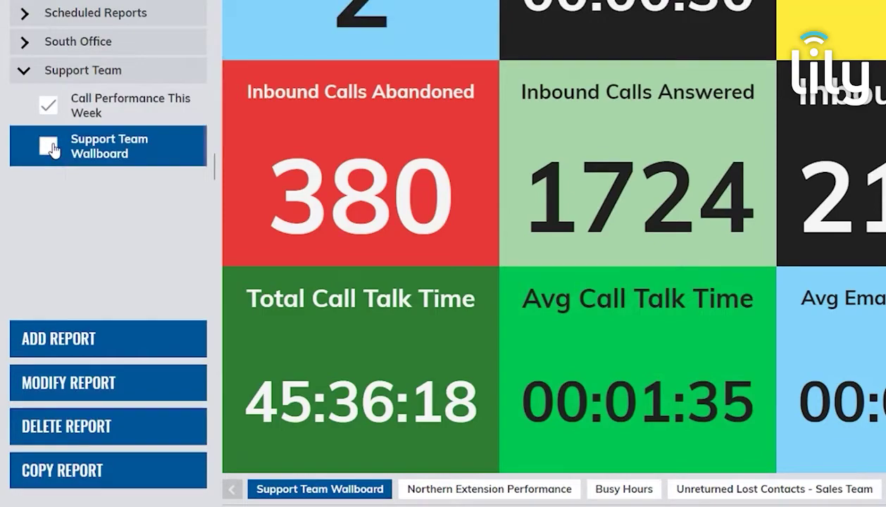
{"action": "left_click", "coordinate": [49, 146]}
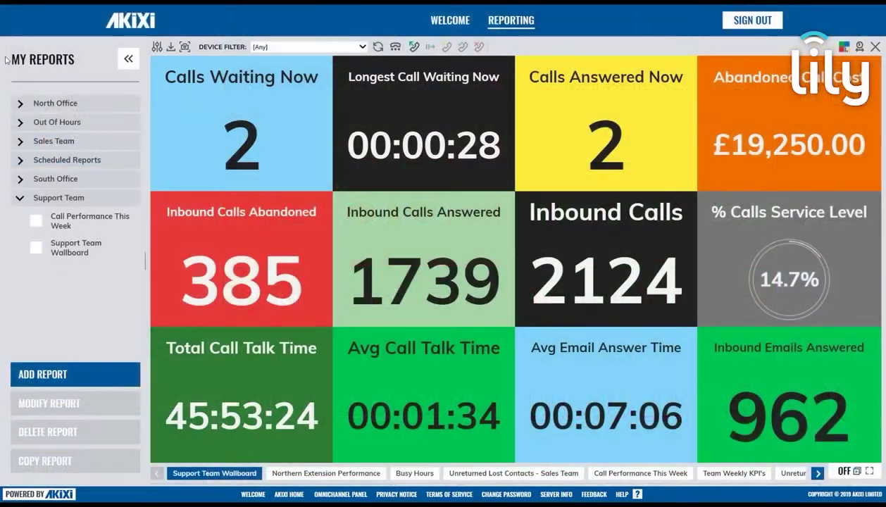
{"action": "left_click", "coordinate": [67, 230]}
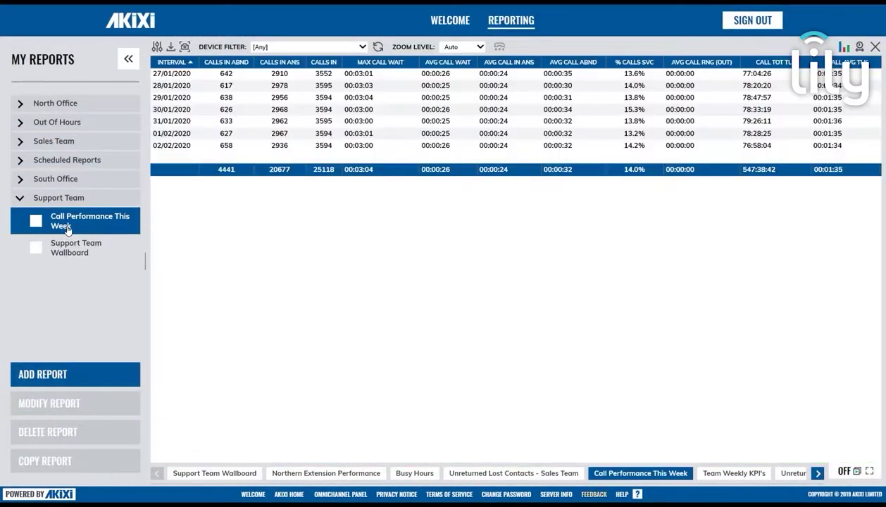
{"action": "left_click", "coordinate": [76, 252]}
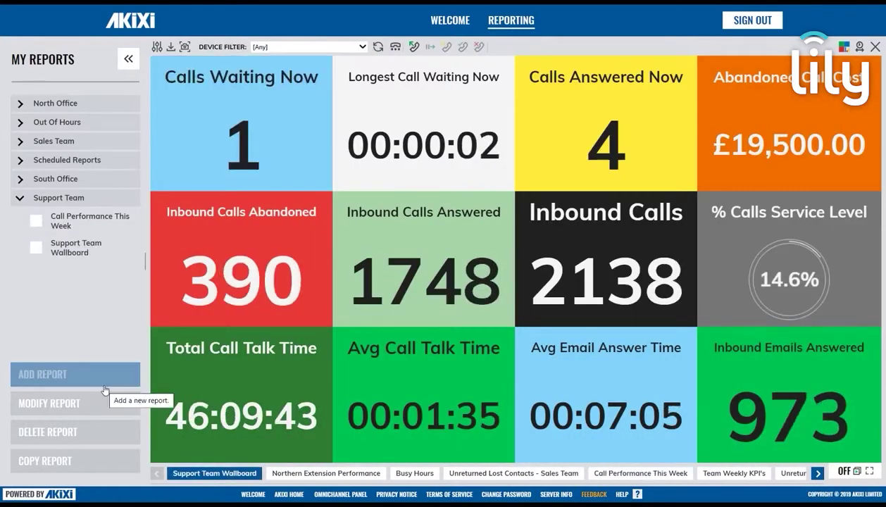
Show all report tabs, view Unreturned Lost Contacts - Sales Team, then return to the wallboard
{"action": "left_click", "coordinate": [105, 375]}
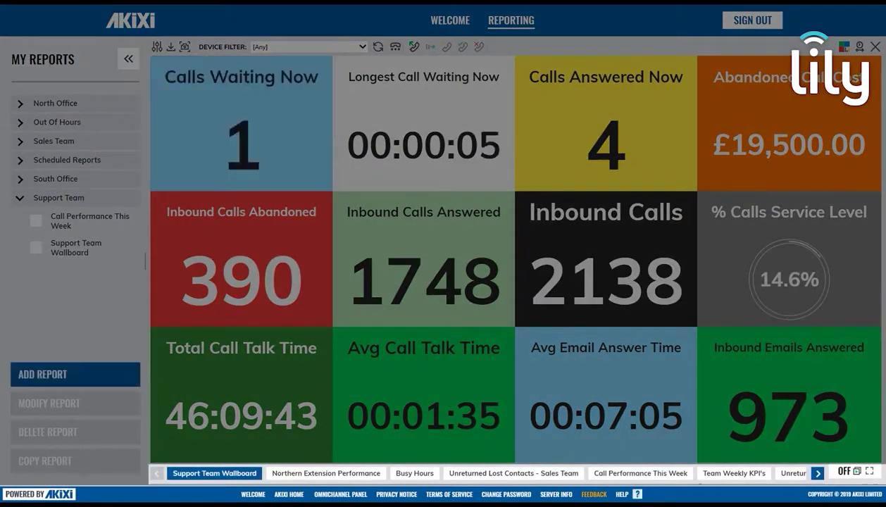
{"action": "left_click", "coordinate": [816, 473]}
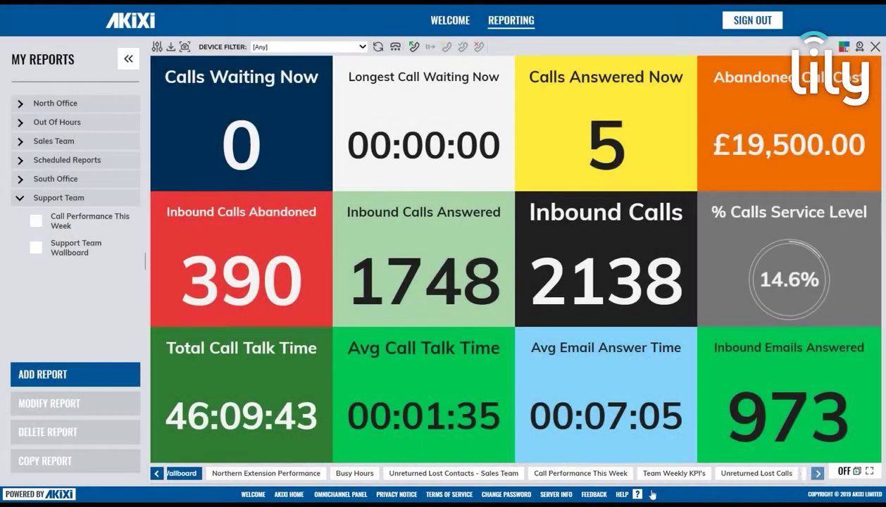
{"action": "left_click", "coordinate": [486, 484]}
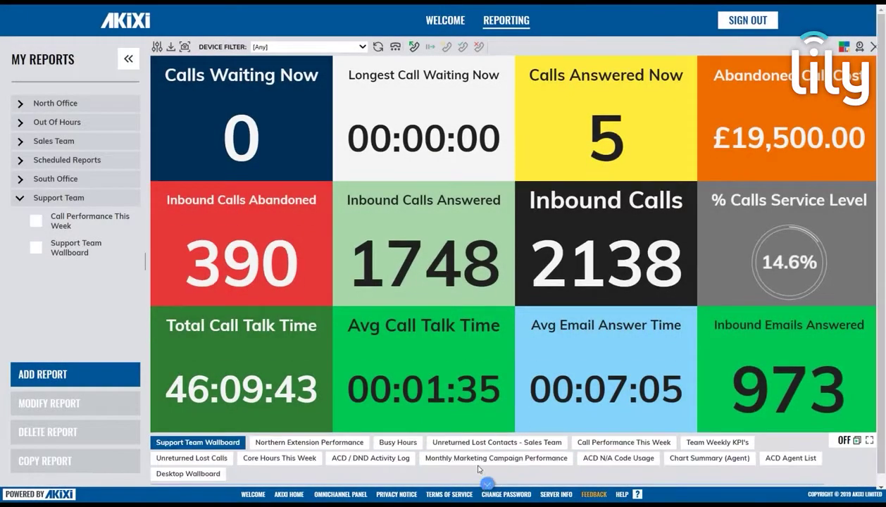
{"action": "left_click", "coordinate": [460, 444]}
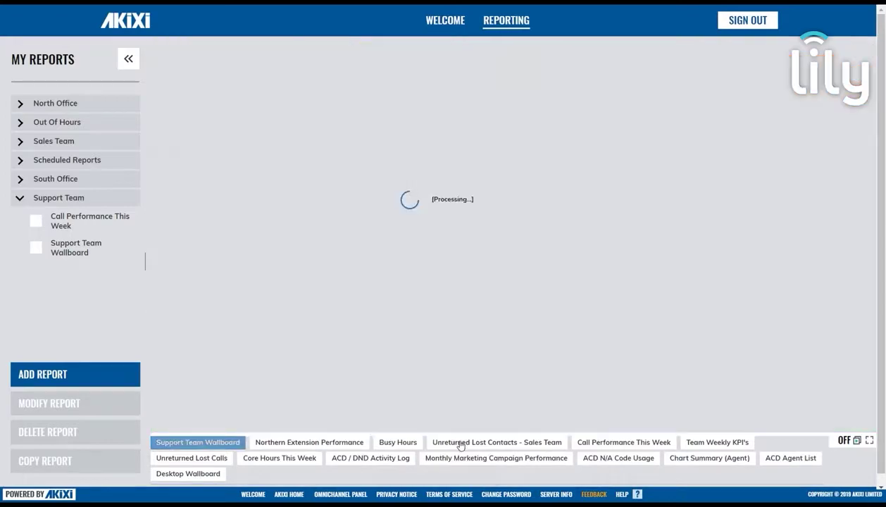
{"action": "left_click", "coordinate": [226, 443]}
{"action": "left_click", "coordinate": [485, 485]}
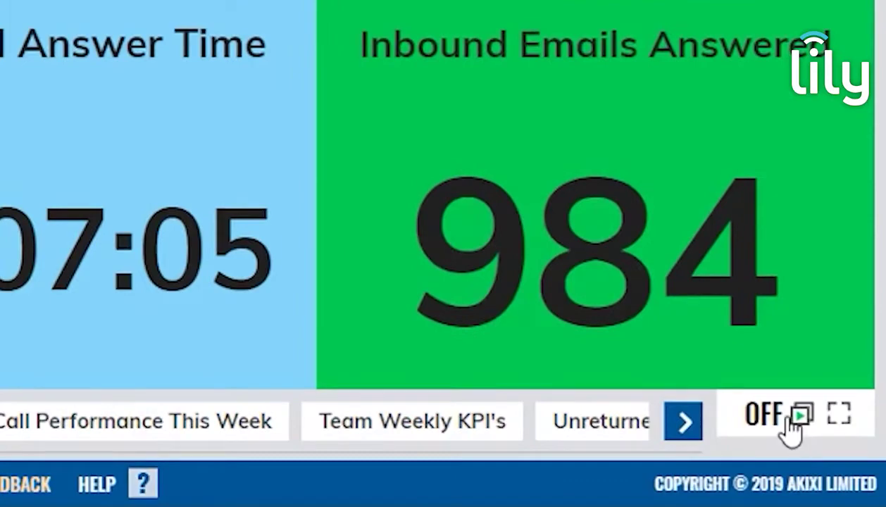
Rotate through reports every 2 seconds, then return to Support Team Wallboard and open its settings
{"action": "left_click", "coordinate": [788, 418]}
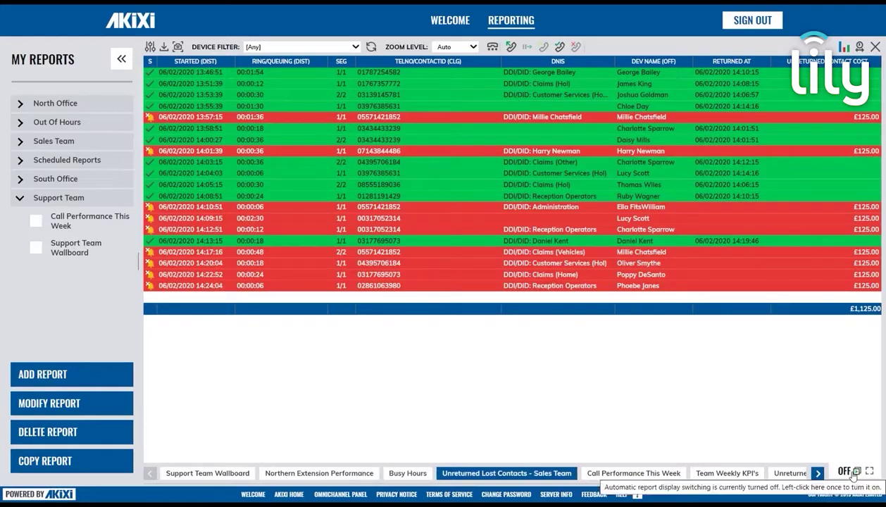
{"action": "left_click", "coordinate": [207, 476]}
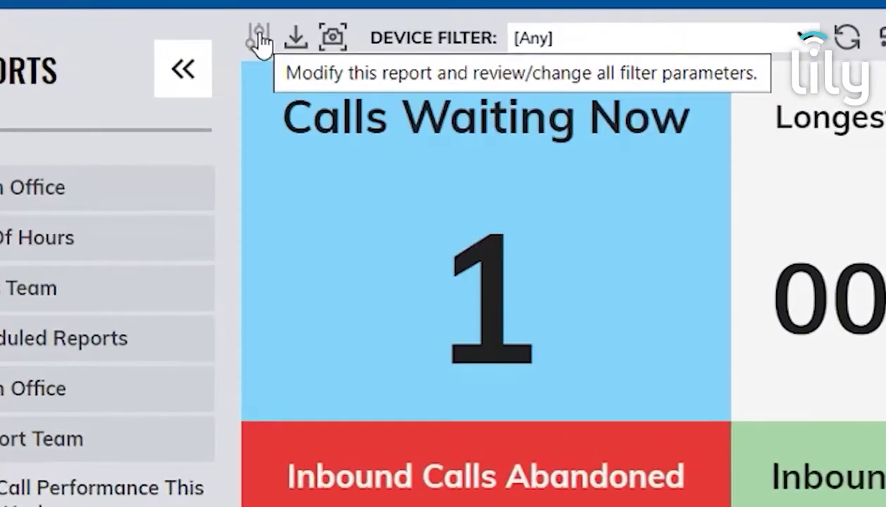
{"action": "left_click", "coordinate": [259, 39]}
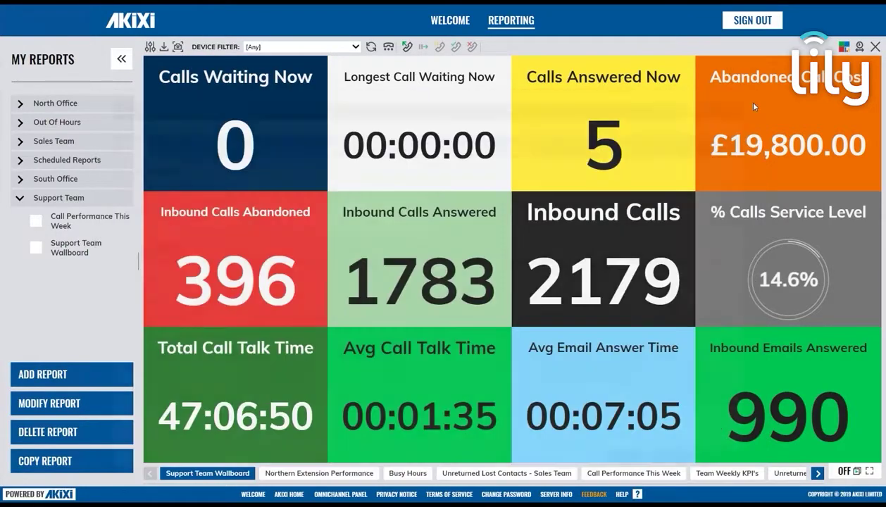
{"action": "left_click", "coordinate": [151, 47]}
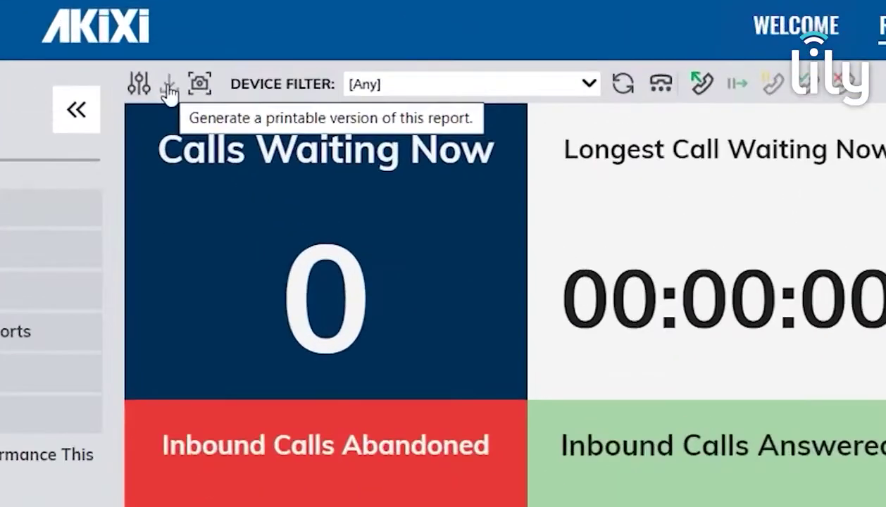
{"action": "left_click", "coordinate": [169, 88]}
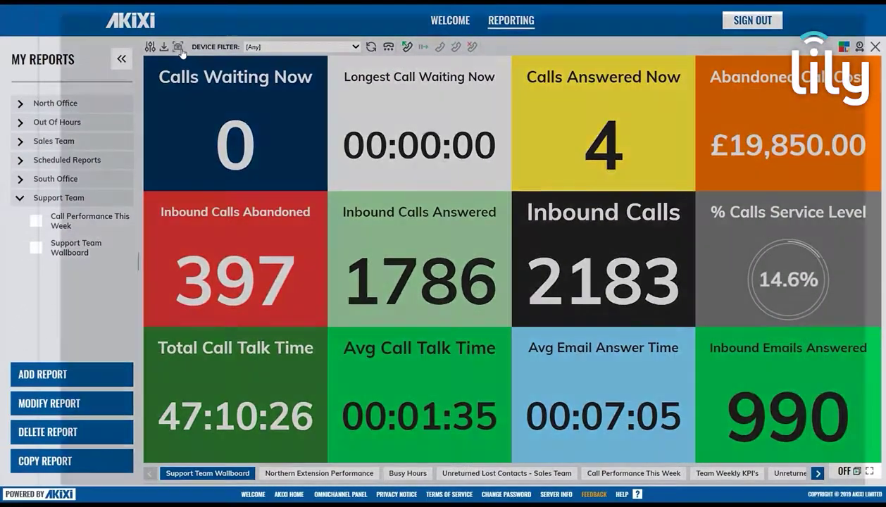
{"action": "left_click", "coordinate": [179, 49]}
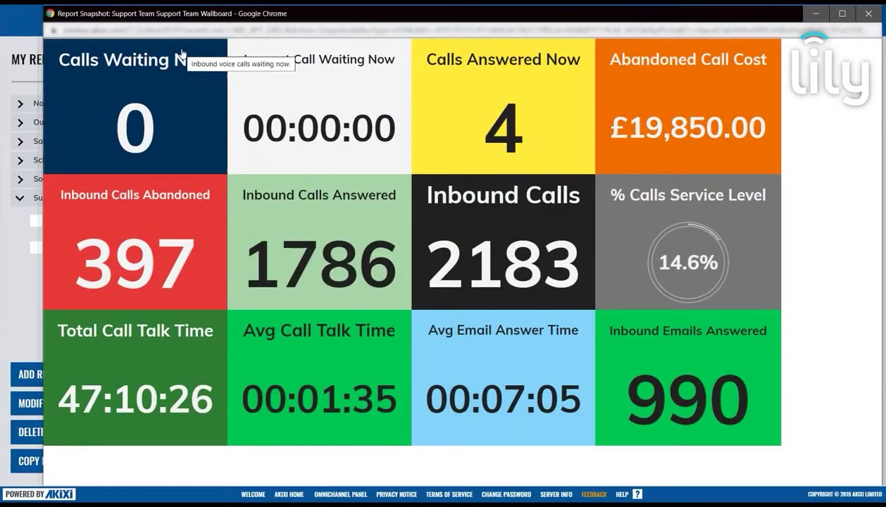
{"action": "left_click", "coordinate": [869, 14]}
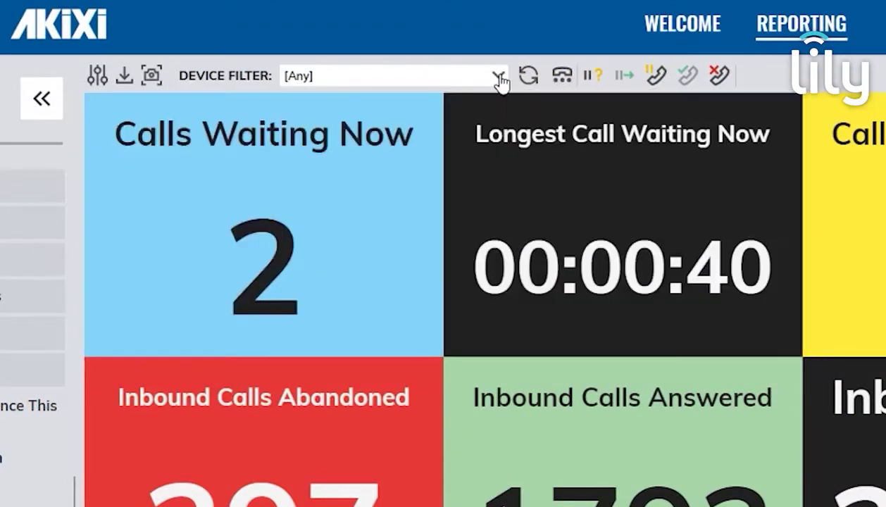
Set the Device Filter to include 102 and 103, exclude 104 and 105, and refresh
{"action": "left_click", "coordinate": [498, 77]}
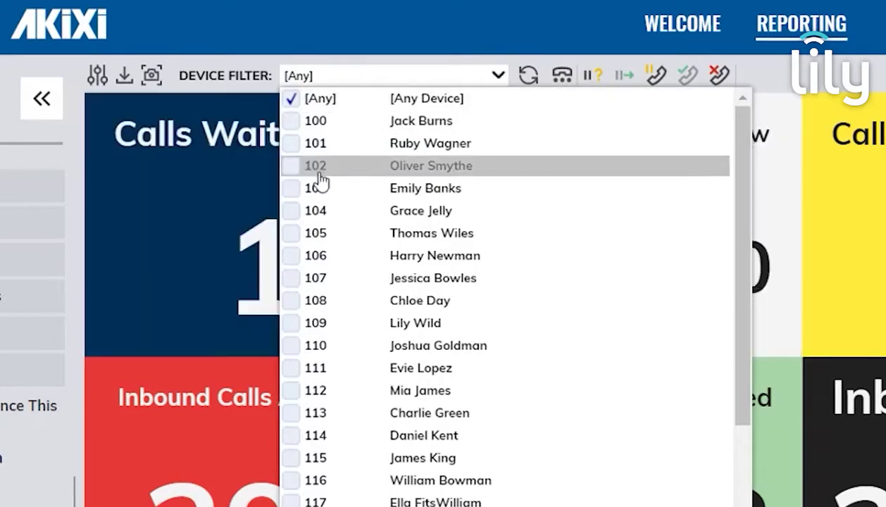
{"action": "left_click", "coordinate": [292, 169]}
{"action": "left_click", "coordinate": [296, 190]}
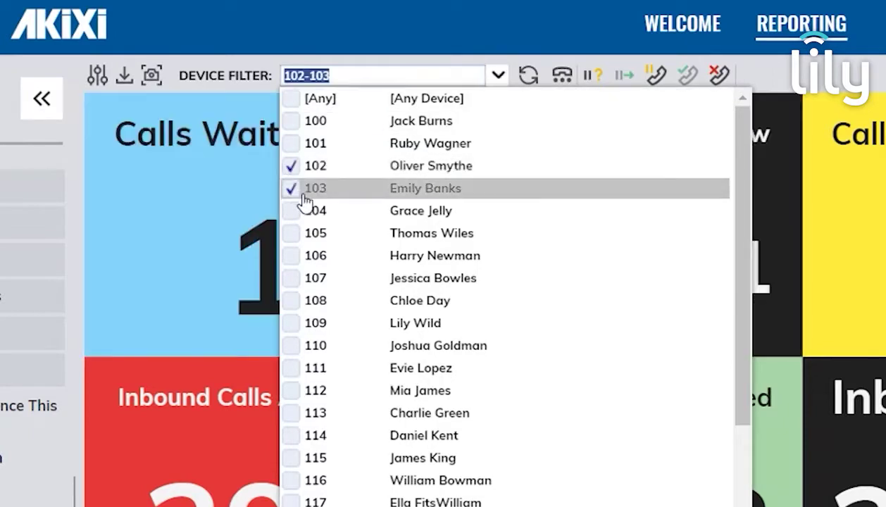
{"action": "left_click", "coordinate": [310, 212]}
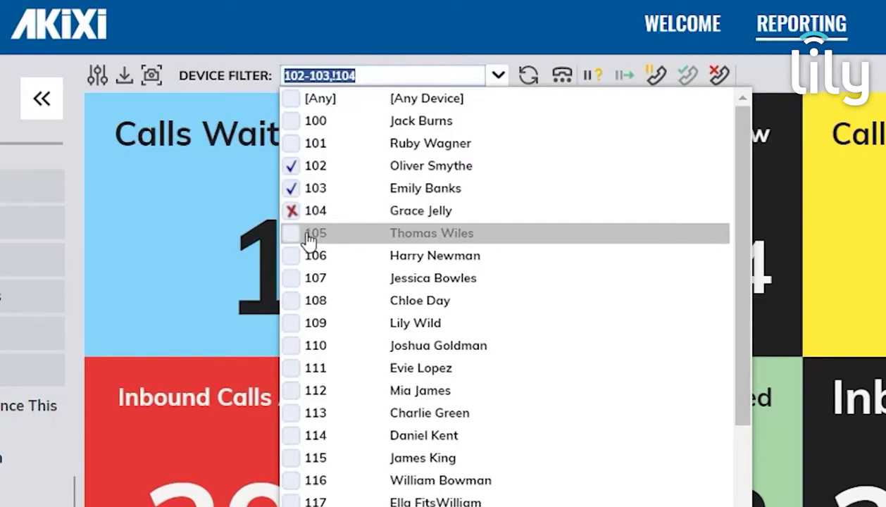
{"action": "left_click", "coordinate": [309, 235]}
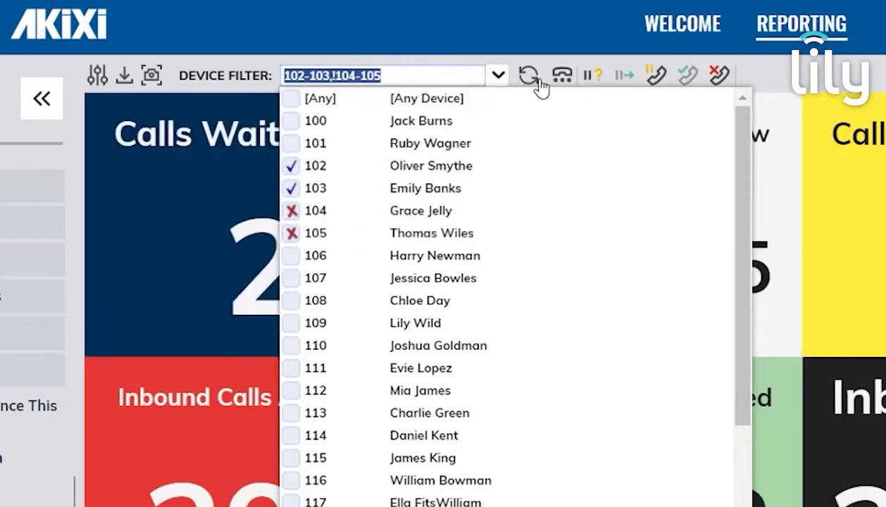
{"action": "left_click", "coordinate": [533, 80]}
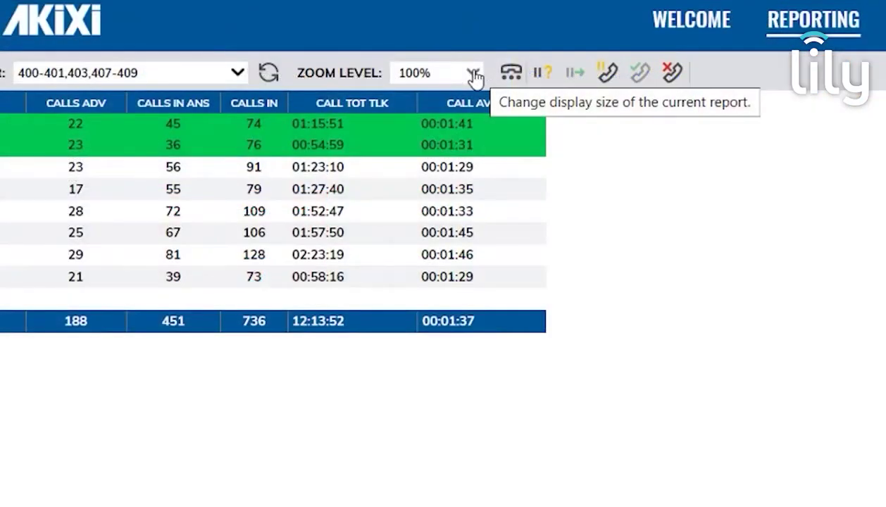
Set the report's Zoom Level to Auto
{"action": "left_click", "coordinate": [474, 74]}
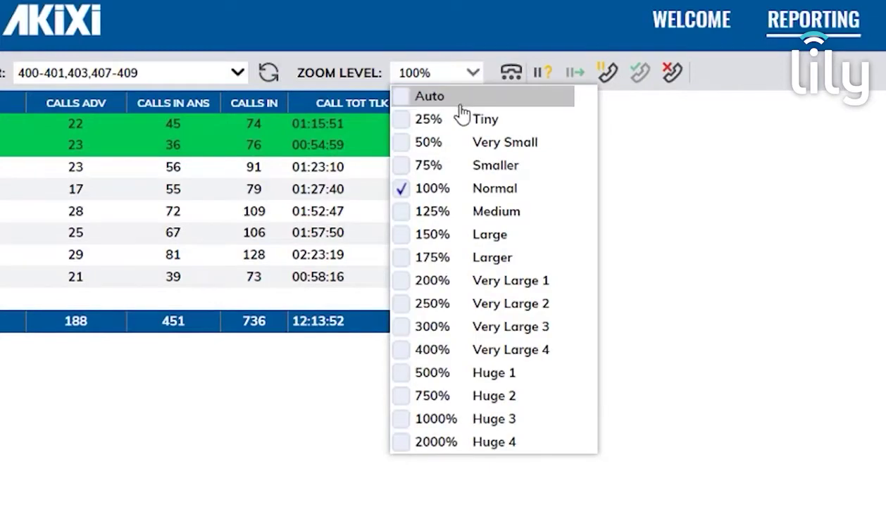
{"action": "left_click", "coordinate": [461, 101]}
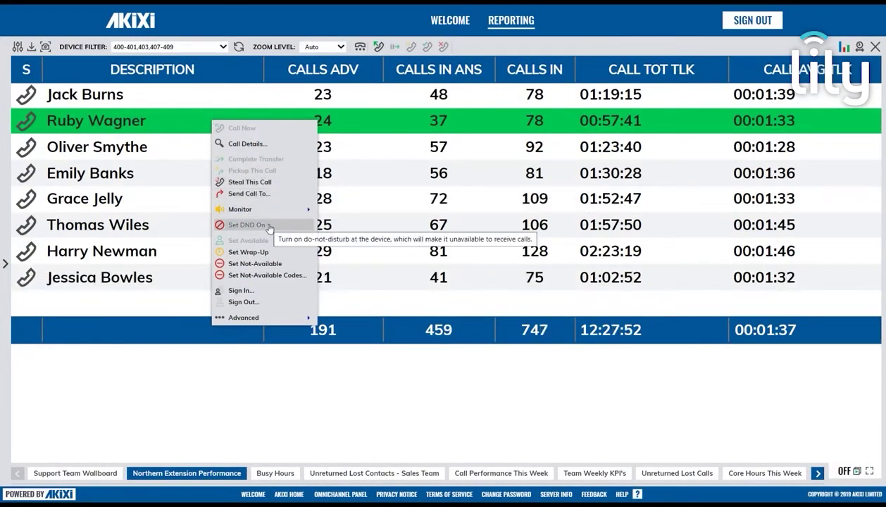
Open the display view dropdown for the Northern Extension Performance report
{"action": "left_click", "coordinate": [843, 46]}
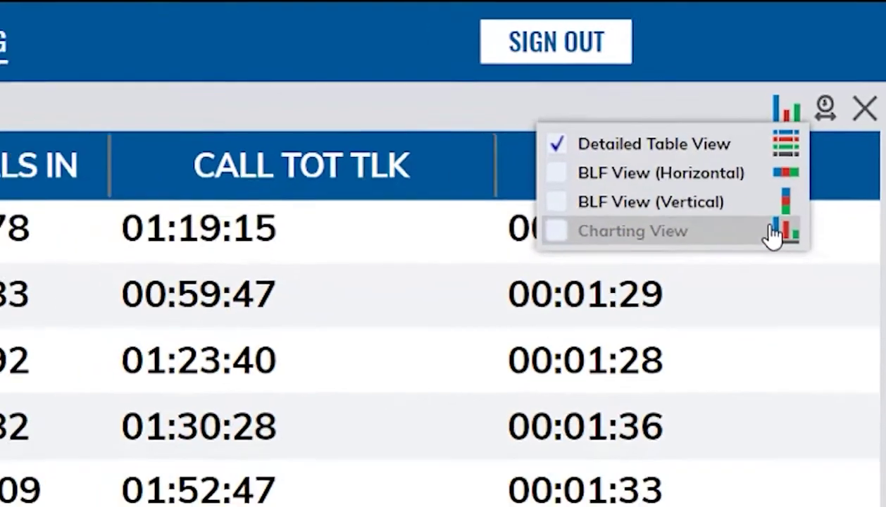
Switch Northern Extension Performance to Charting View, then close the report
{"action": "left_click", "coordinate": [768, 262]}
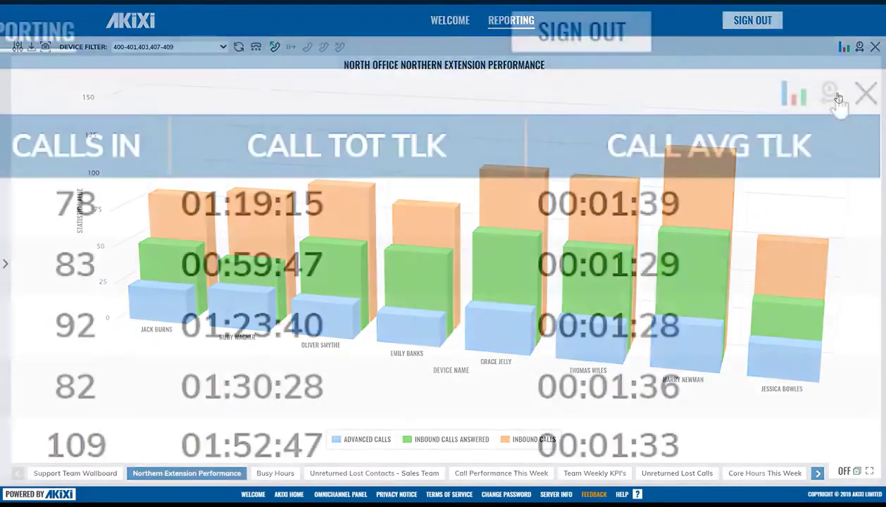
{"action": "left_click", "coordinate": [859, 48]}
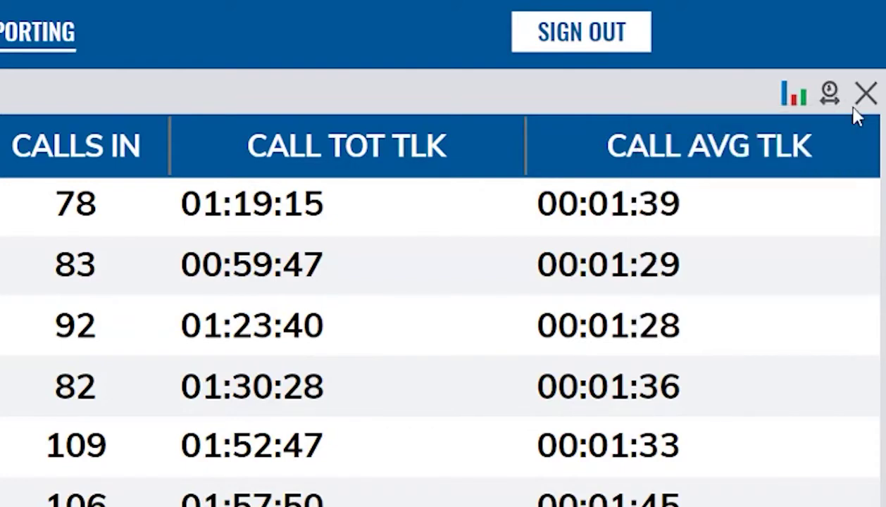
{"action": "left_click", "coordinate": [865, 100]}
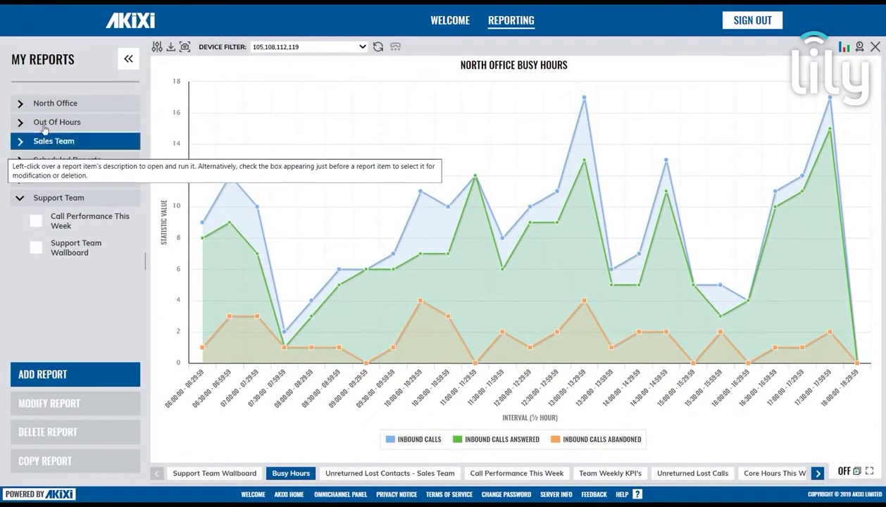
Expand the North Office group and open Northern Extension Performance
{"action": "left_click", "coordinate": [27, 104]}
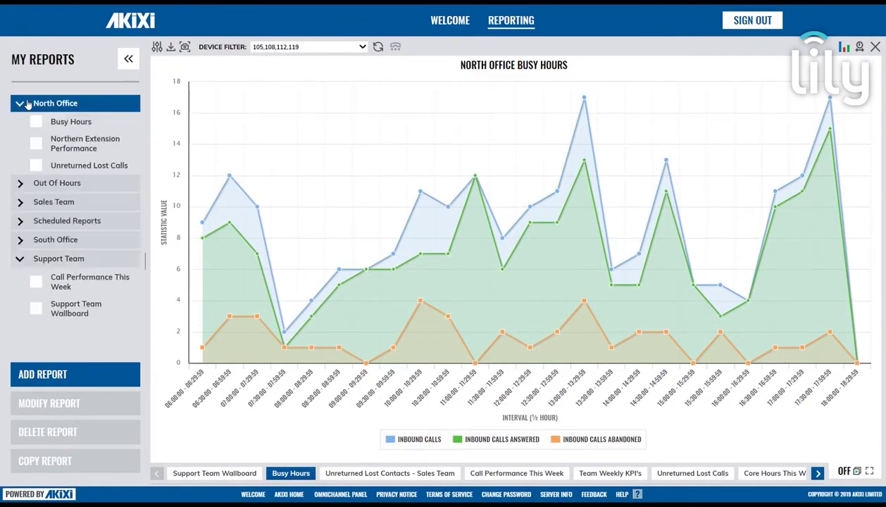
{"action": "left_click", "coordinate": [64, 144]}
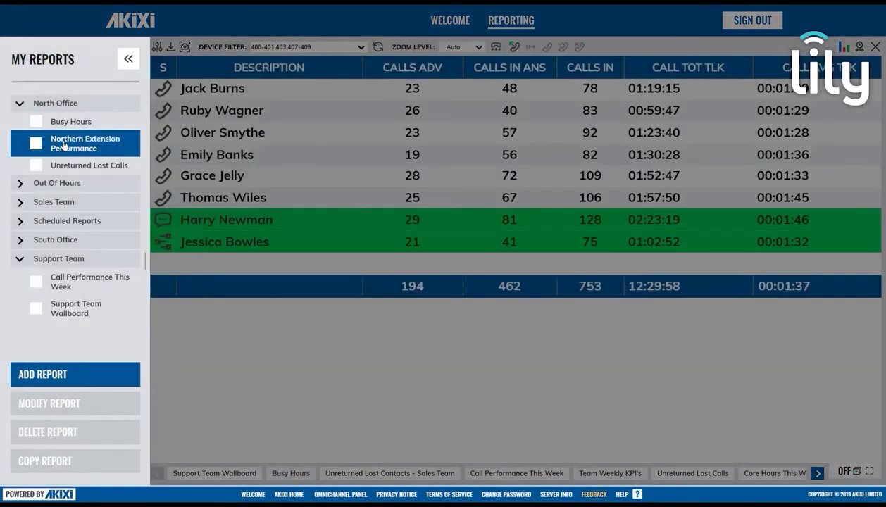